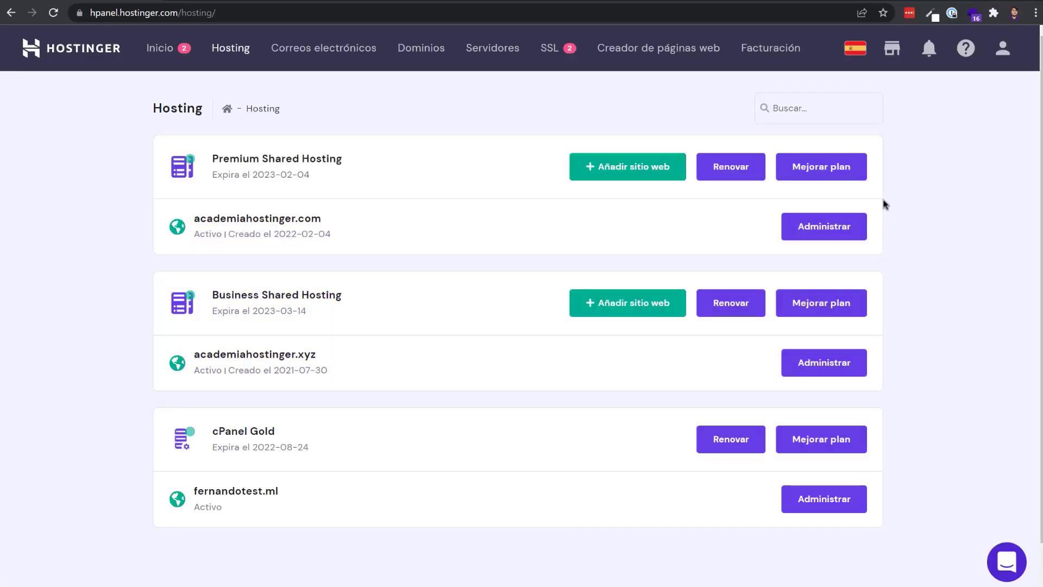
# Add the website lamejorwebdelmundo.ml to the Premium Shared Hosting plan, filling in its password.
pyautogui.click(632, 175)
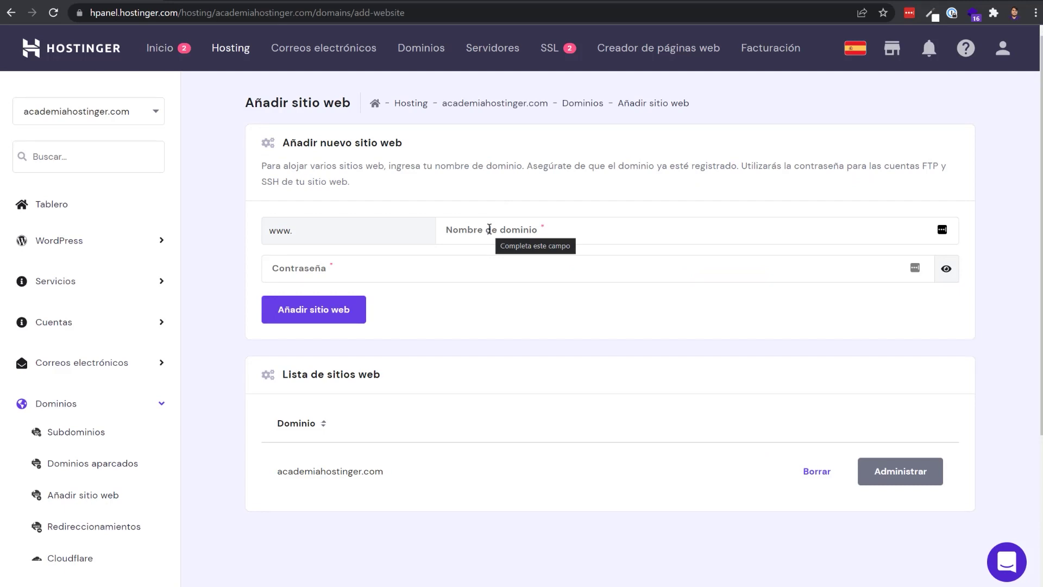
pyautogui.click(489, 228)
pyautogui.write('lamejorwebdelmundo.ml')
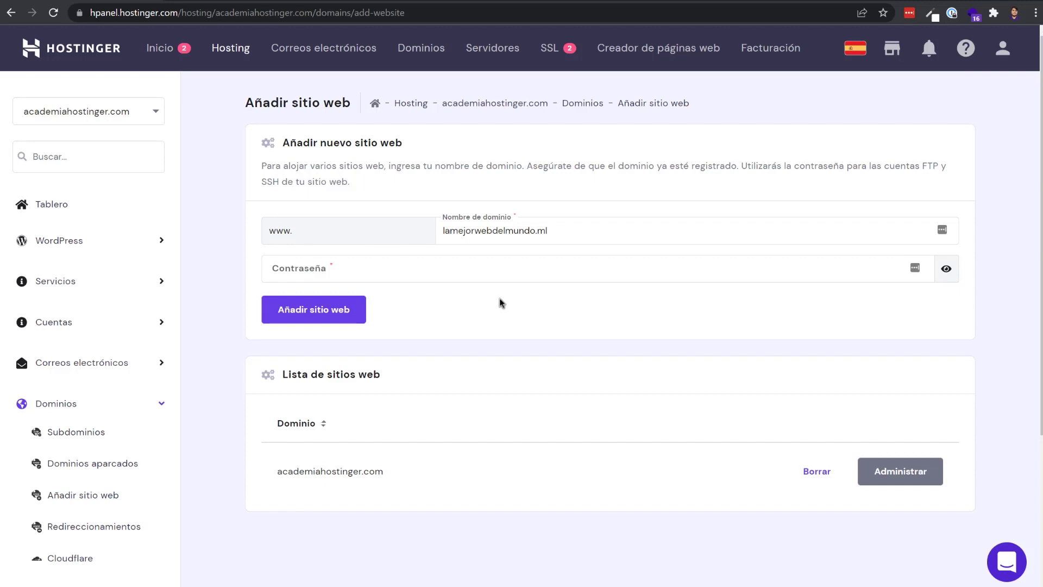
pyautogui.click(452, 259)
pyautogui.hotkey('ctrl', 'v')
pyautogui.click(347, 316)
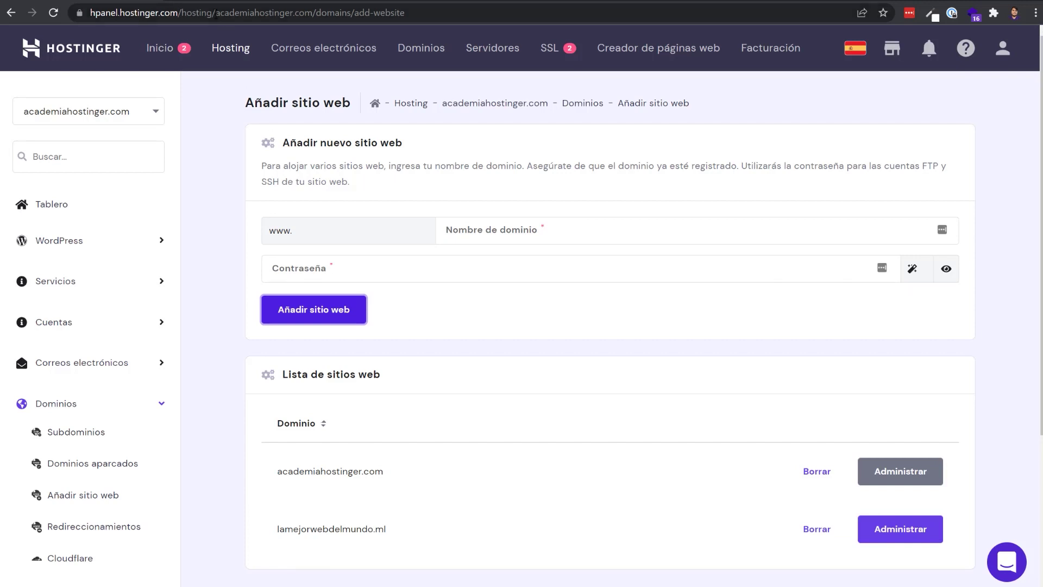
# Return to the hosting overview and look over the existing lamejorwebdelmundo.ml site.
pyautogui.click(232, 54)
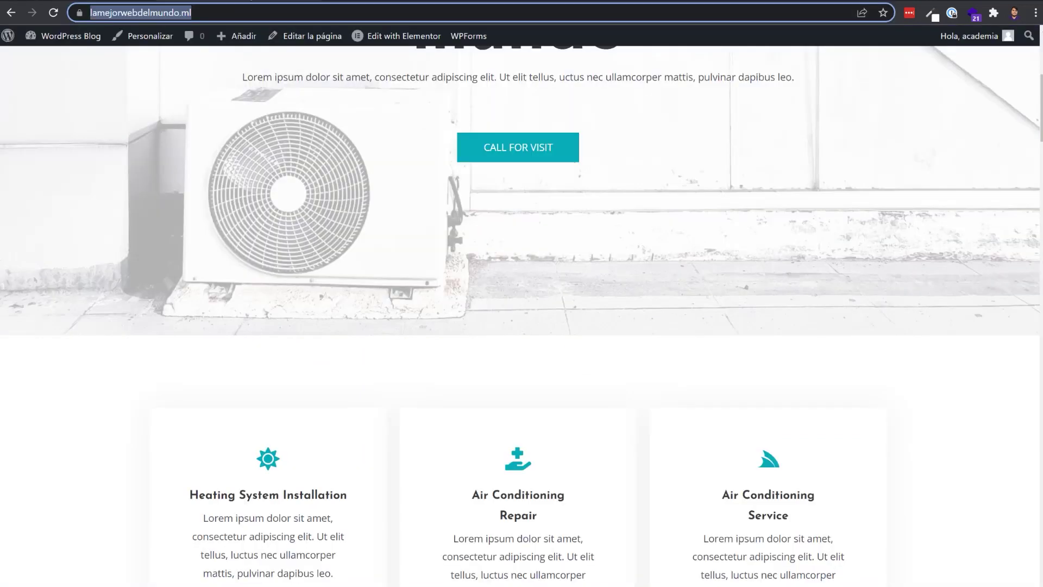
pyautogui.scroll(6, 326, 304)
pyautogui.click(174, 87)
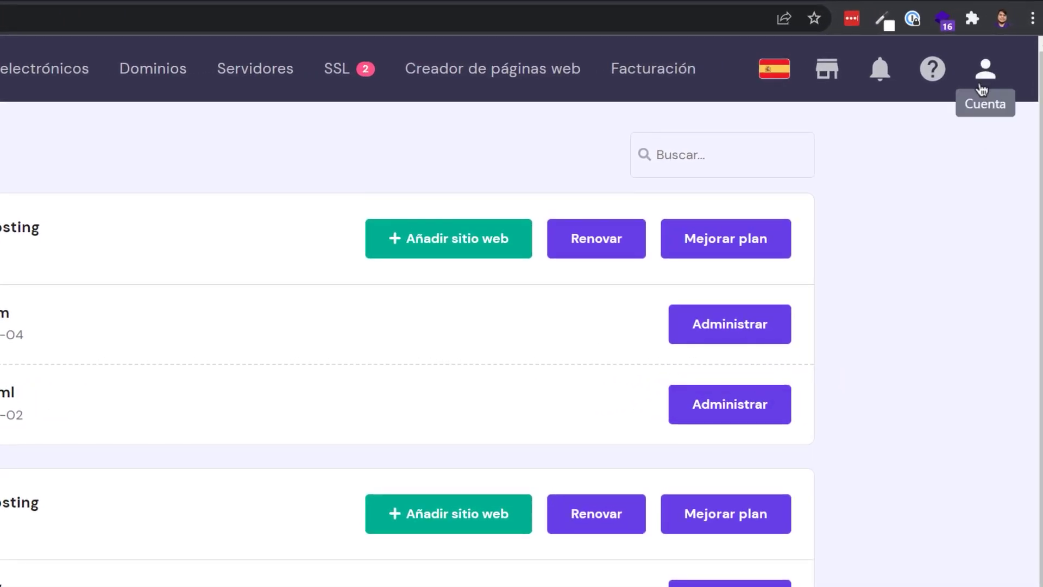
# Start a new website migration request from the account options, look through the control panel variants and choose the WordPress form.
pyautogui.click(986, 79)
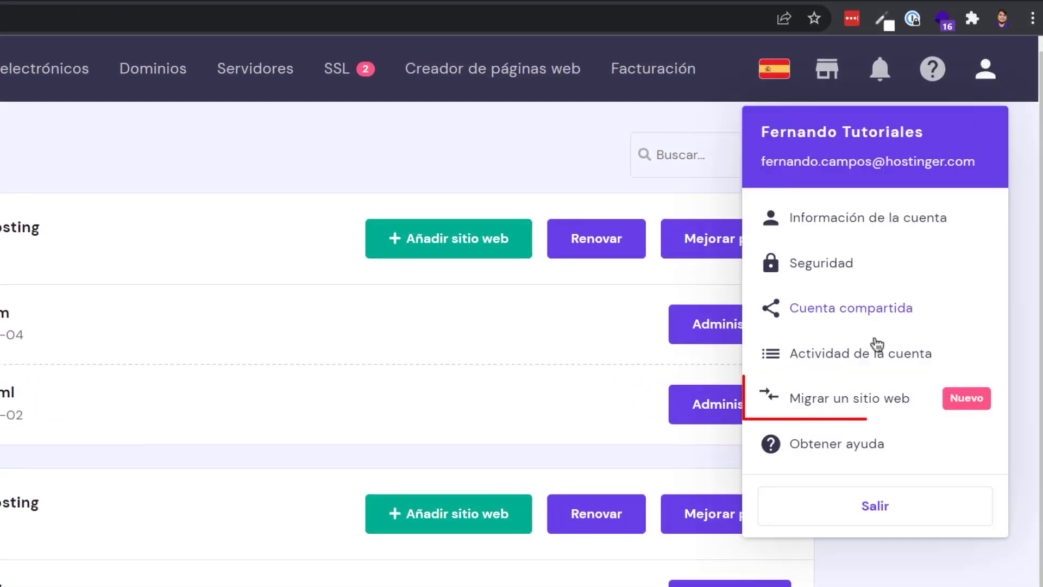
pyautogui.click(858, 409)
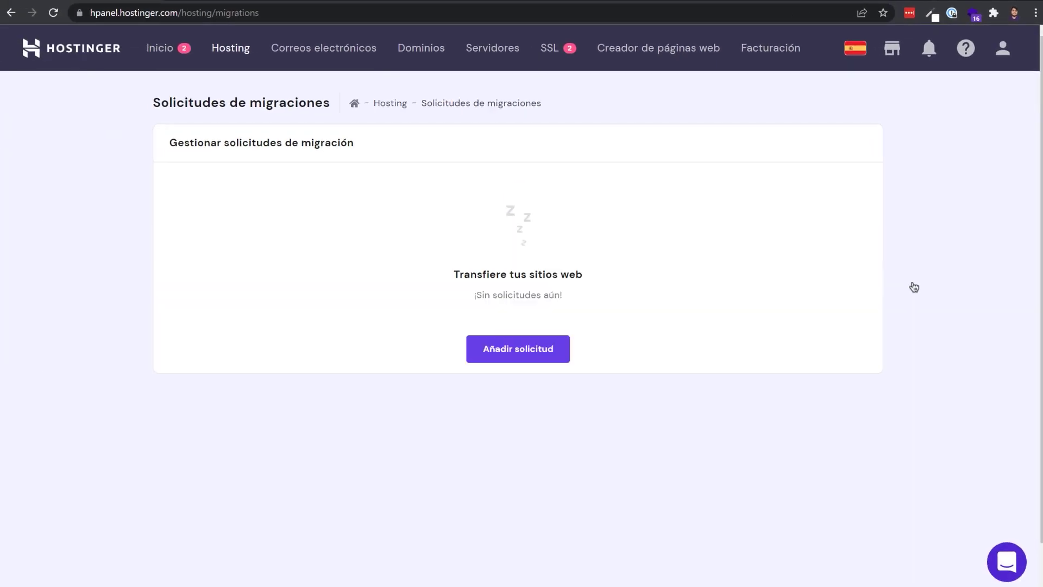
pyautogui.click(523, 362)
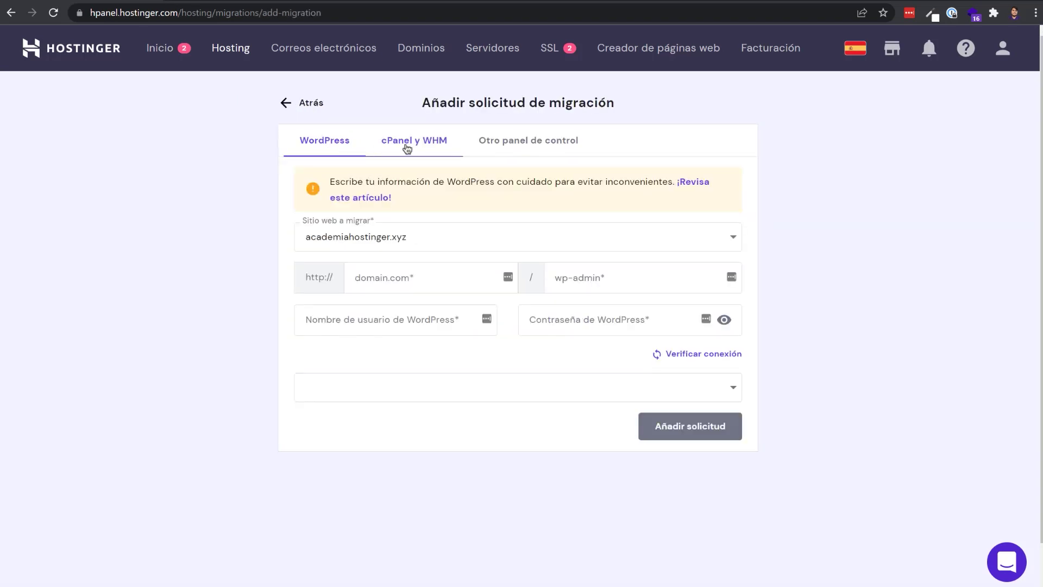
pyautogui.click(424, 151)
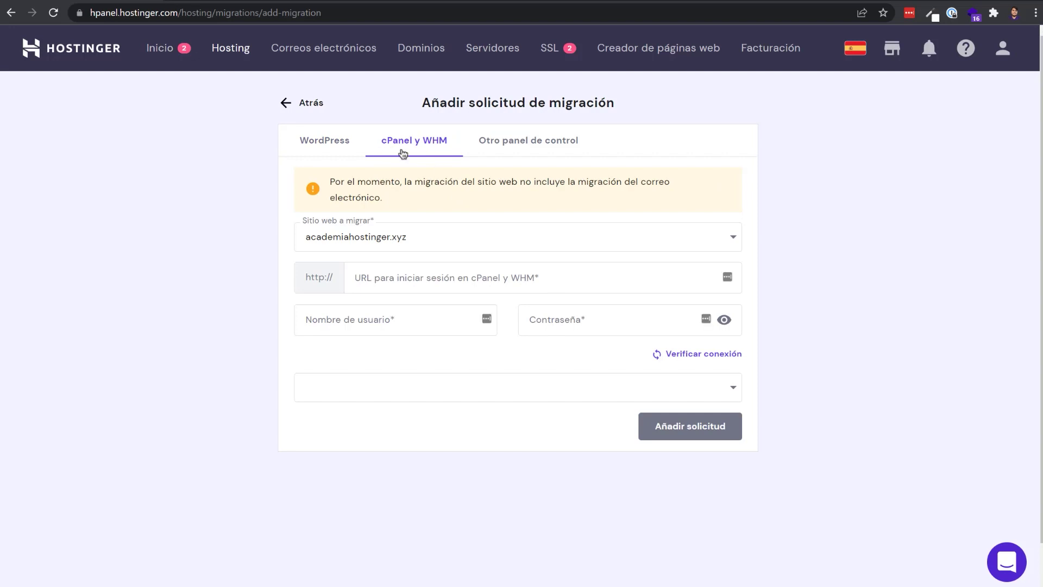
pyautogui.click(496, 156)
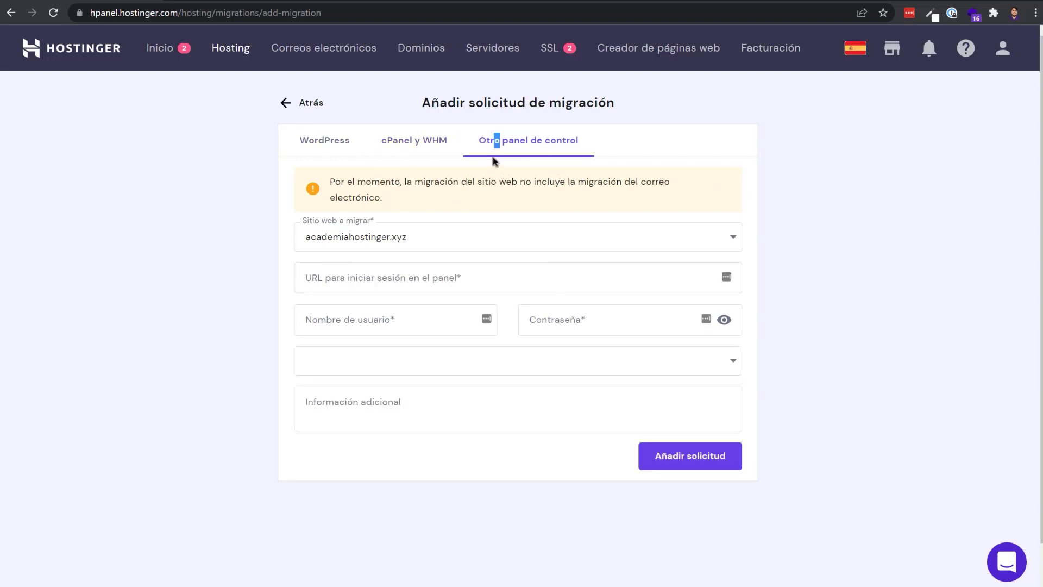
pyautogui.click(337, 154)
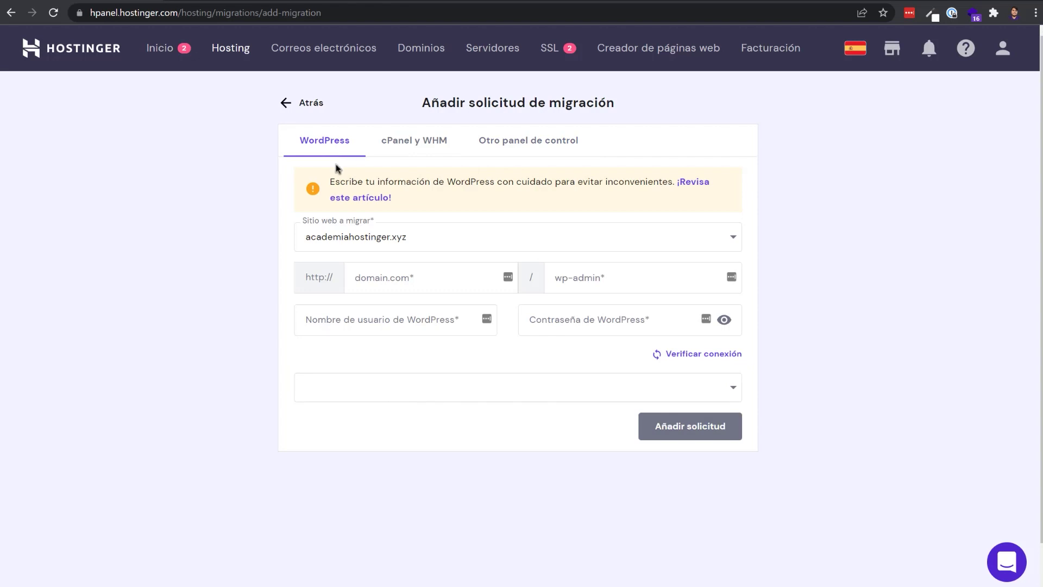
# Select lamejorwebdelmundo.ml as the site to migrate and enter lamejorwebdelmundo.ml as its source domain.
pyautogui.click(280, 247)
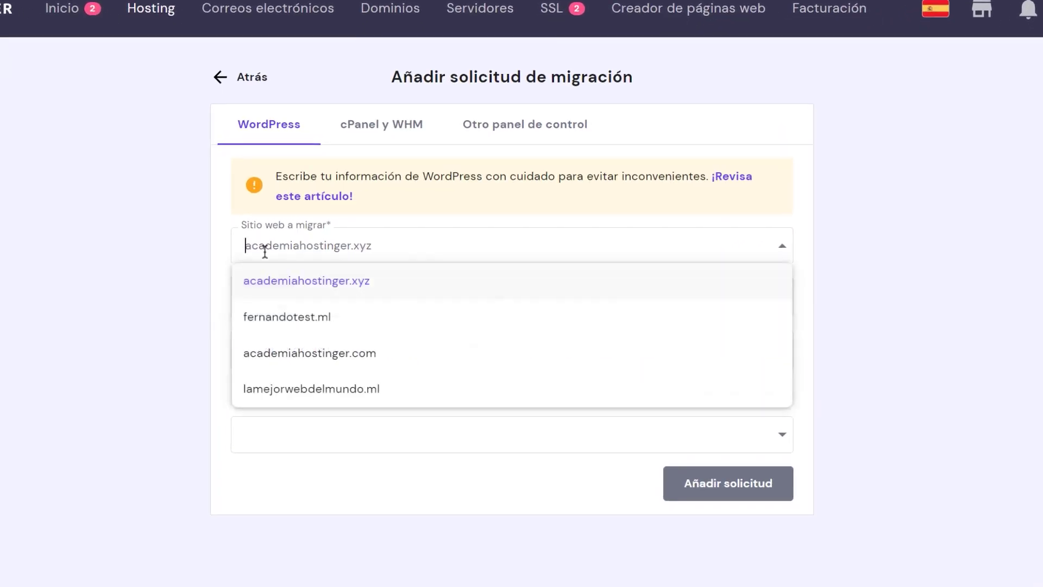
pyautogui.click(343, 392)
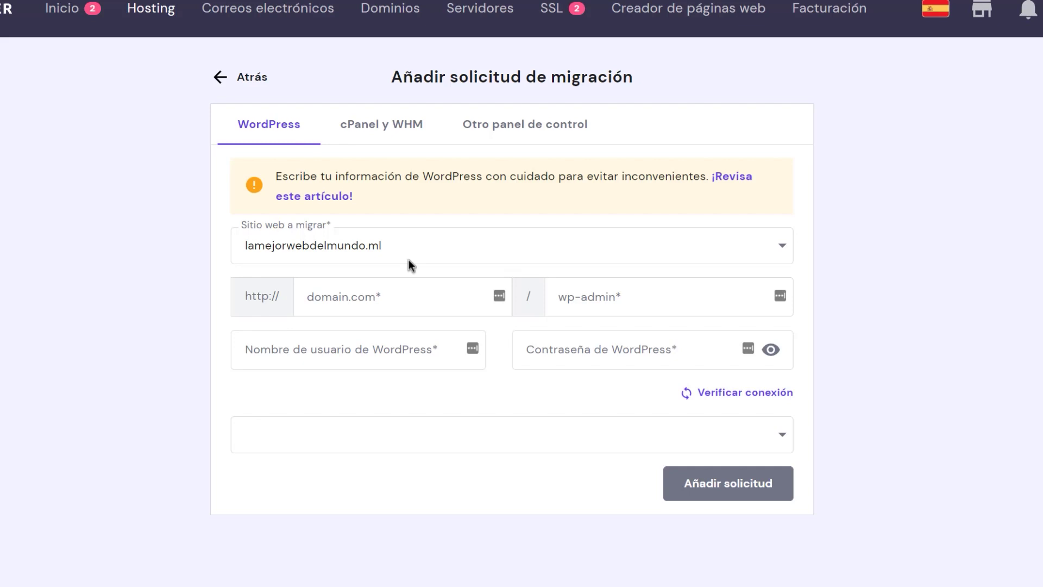
pyautogui.click(411, 304)
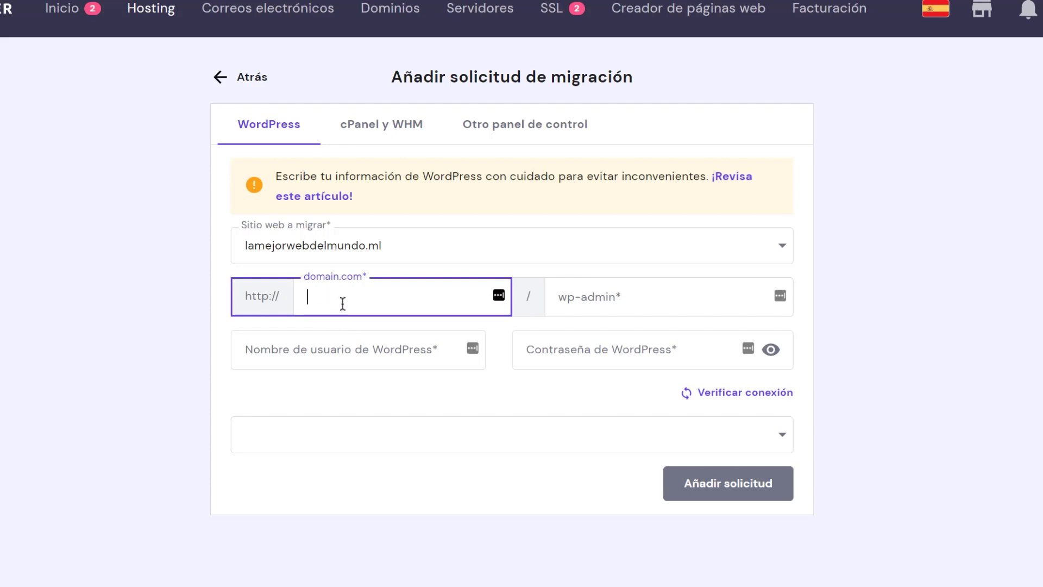
pyautogui.write('https://lamejorwebdelmundo.ml')
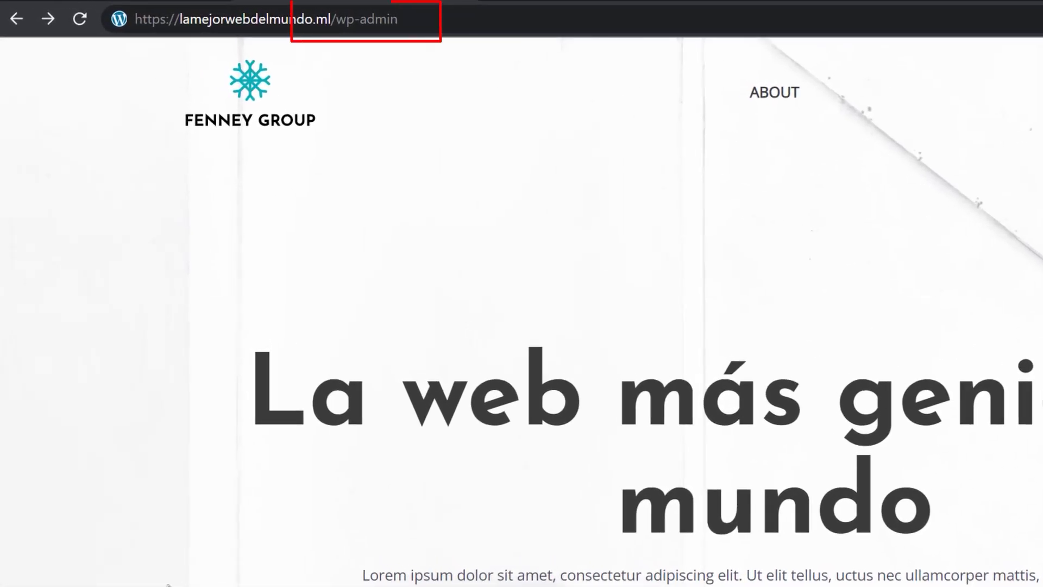
# Check the site's WordPress admin address in the browser and enter wp-admin as the login path in the migration request.
pyautogui.click(446, 20)
pyautogui.press('Return')
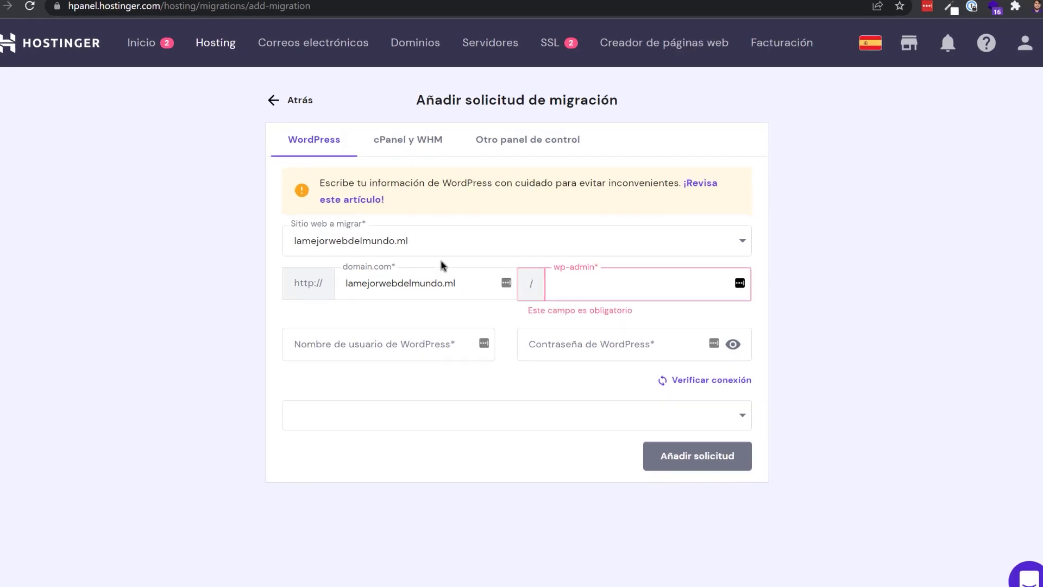
pyautogui.write('wp-admi')
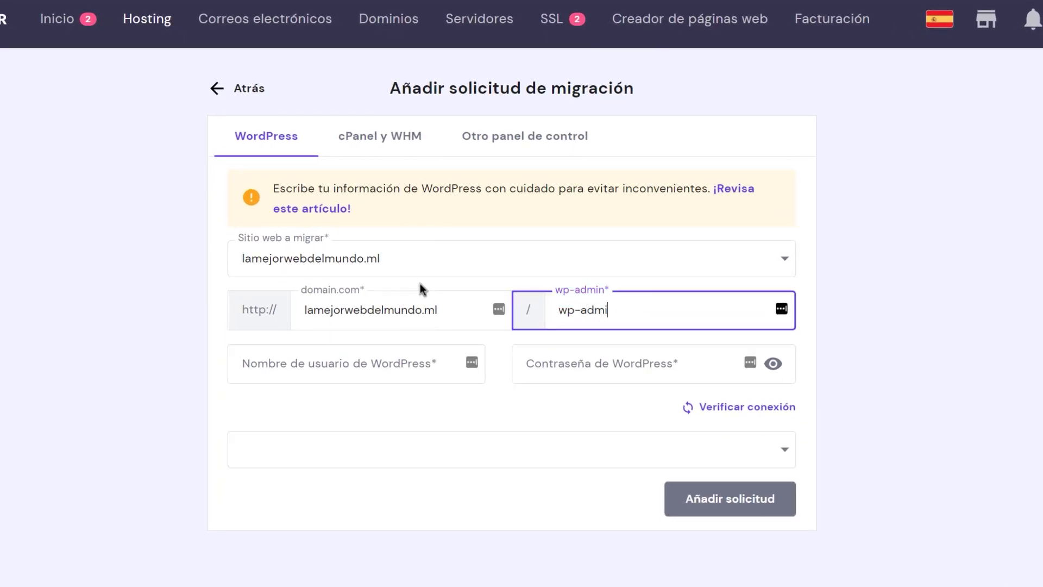
pyautogui.write('n')
pyautogui.click(108, 327)
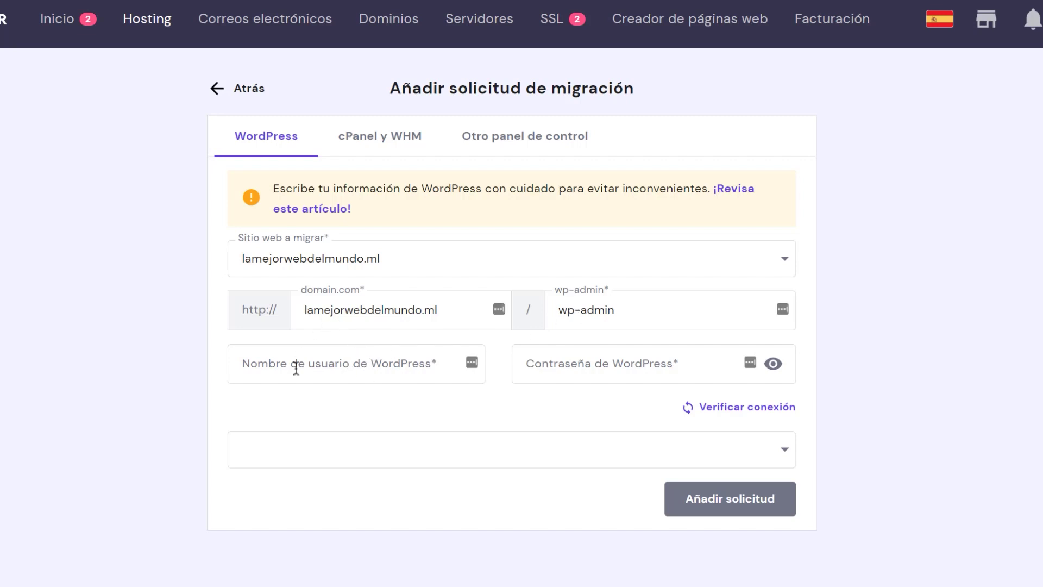
# Fill in the WordPress username and password in the migration request and verify the connection.
pyautogui.click(623, 364)
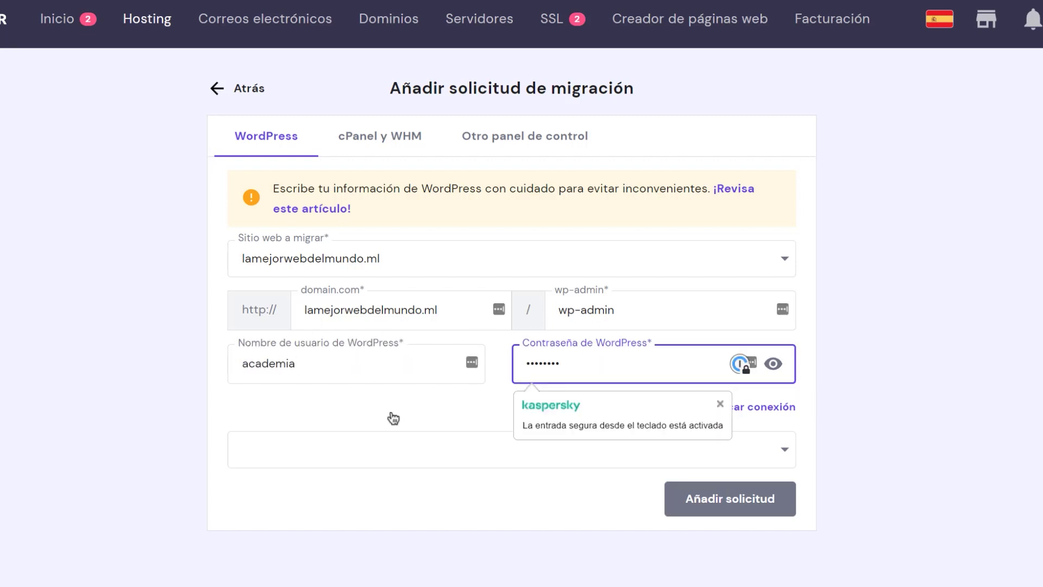
pyautogui.click(394, 418)
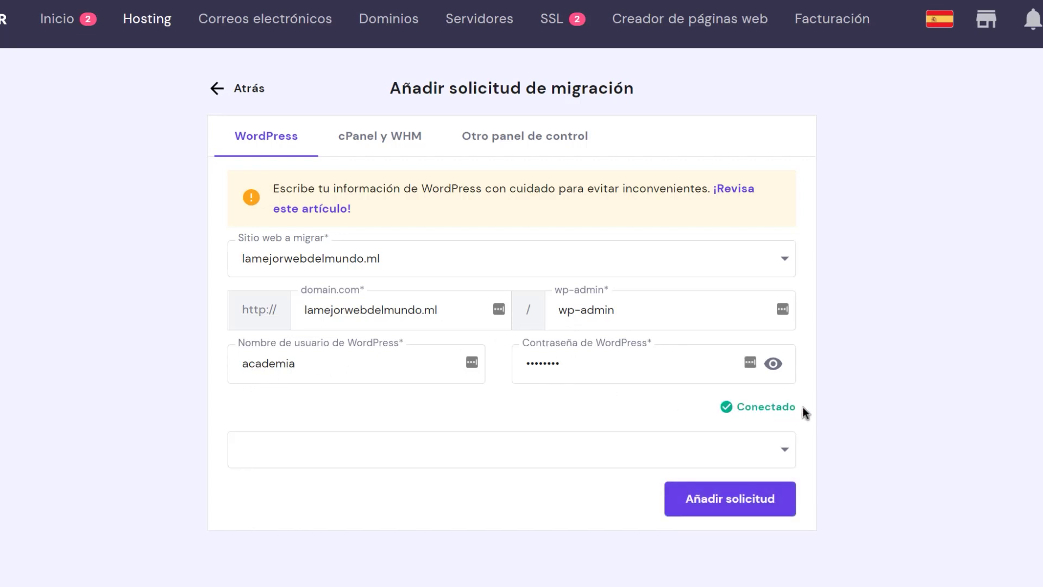
pyautogui.moveTo(800, 406); pyautogui.dragTo(682, 409)
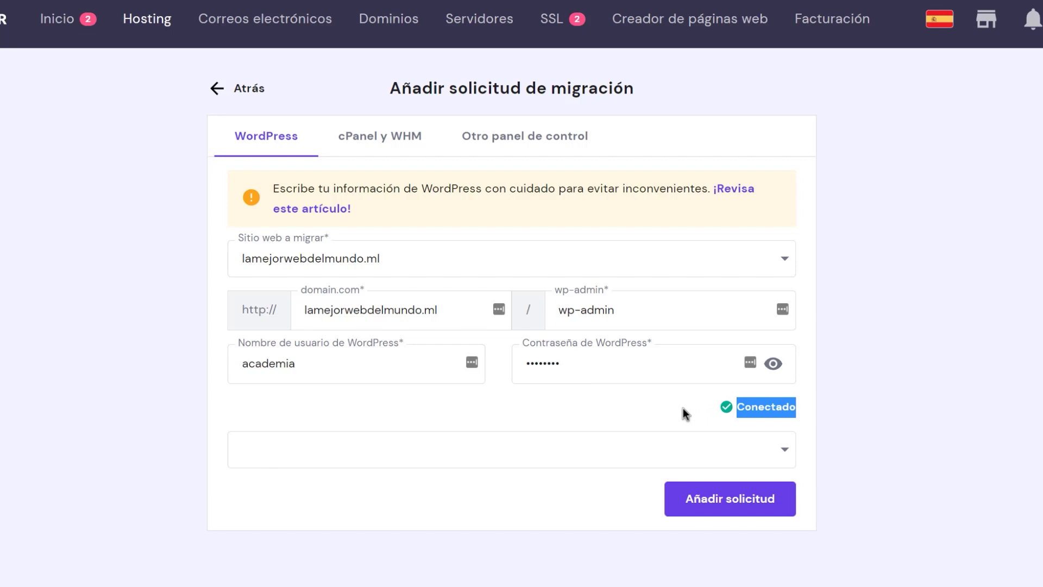
pyautogui.click(803, 416)
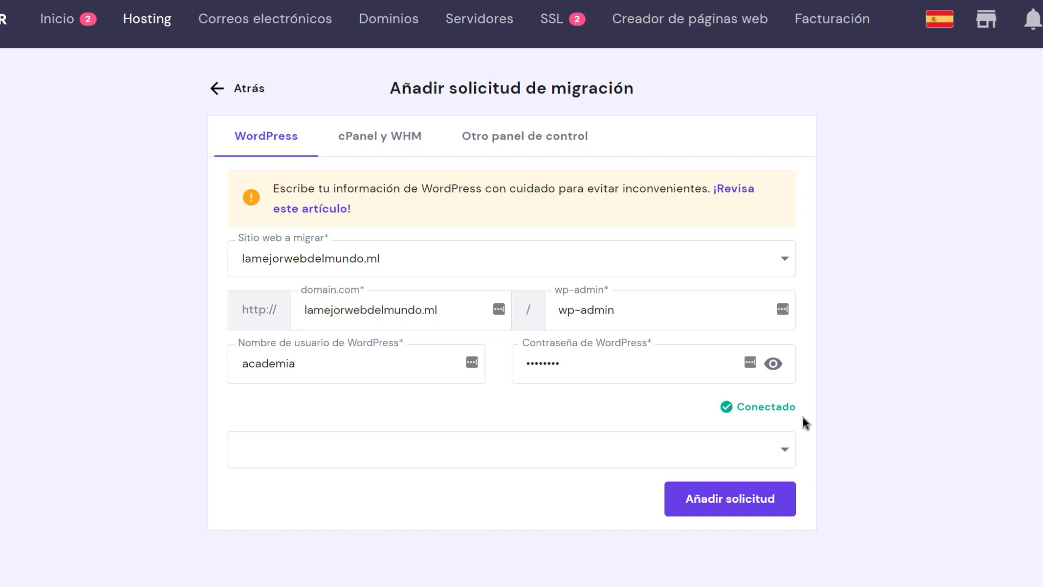
# Choose GoDaddy as the previous hosting provider, submit the migration request and check its entry in the request list.
pyautogui.click(436, 440)
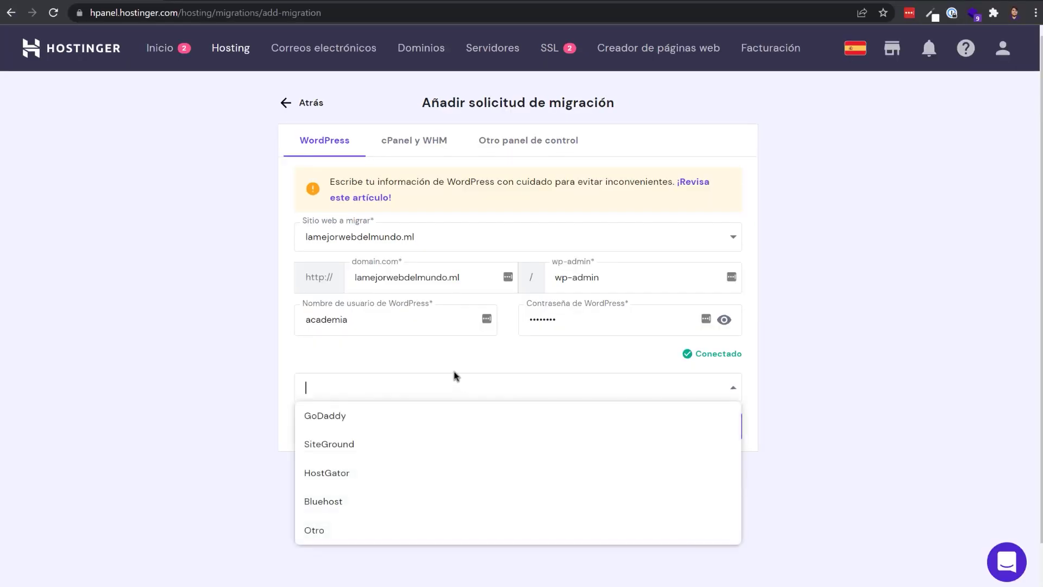
pyautogui.click(383, 413)
pyautogui.click(382, 390)
pyautogui.click(361, 420)
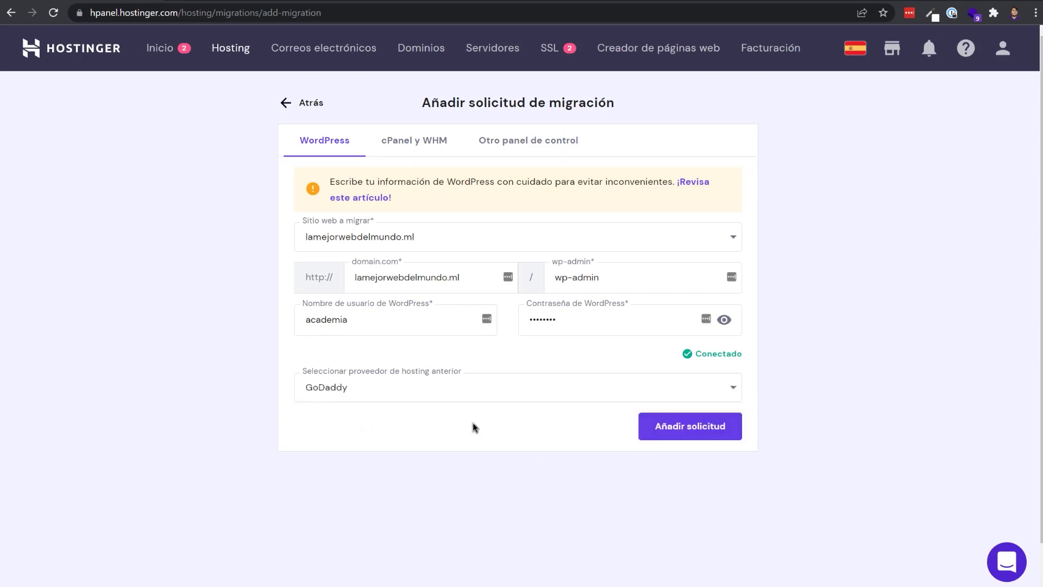
pyautogui.click(696, 435)
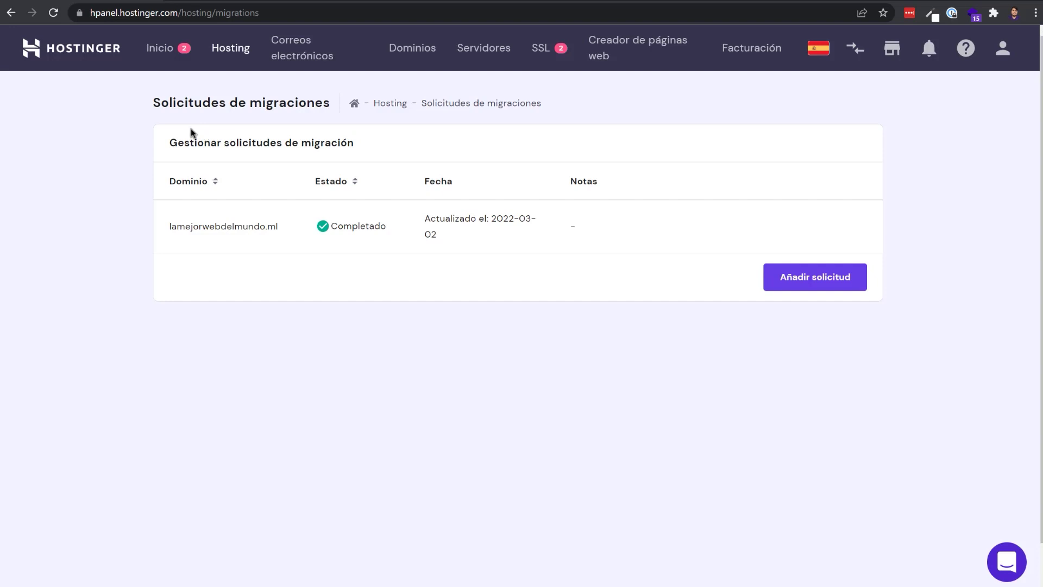
pyautogui.moveTo(254, 236); pyautogui.dragTo(164, 237)
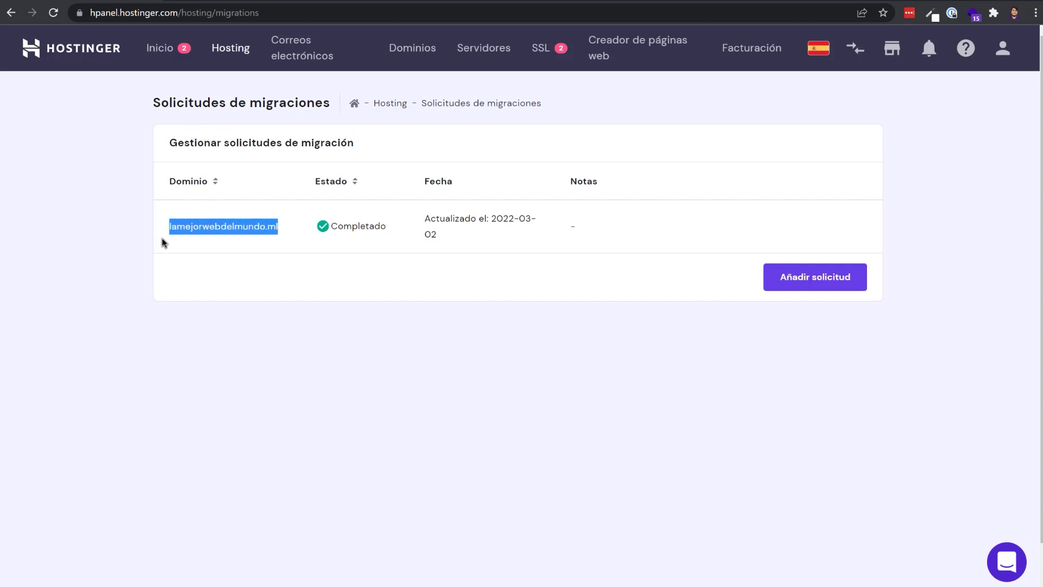